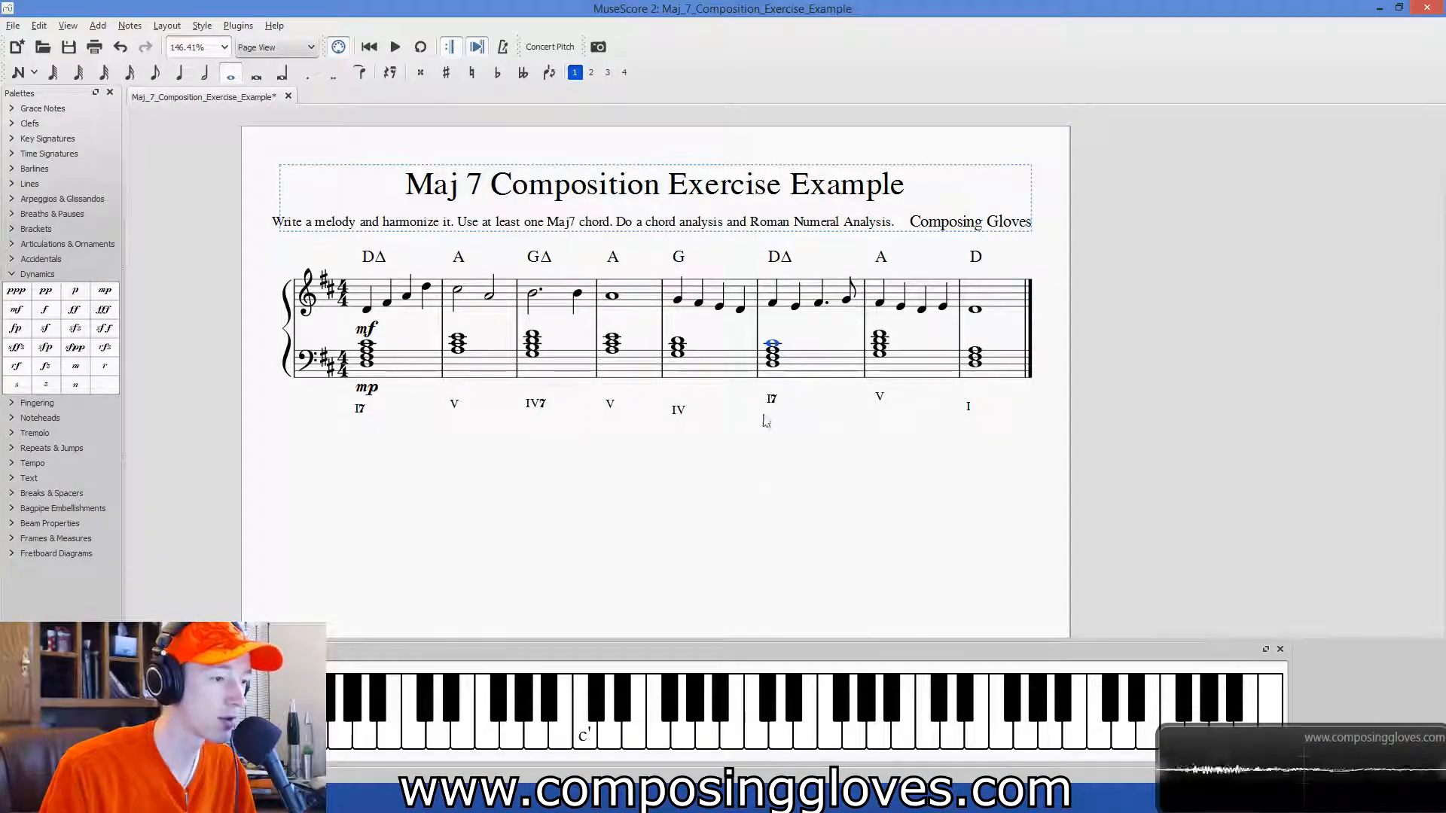
# Clear the chords from all eight bass-staff measures, leaving only the melody in the treble staff.
pyautogui.scroll(1, 735, 510)
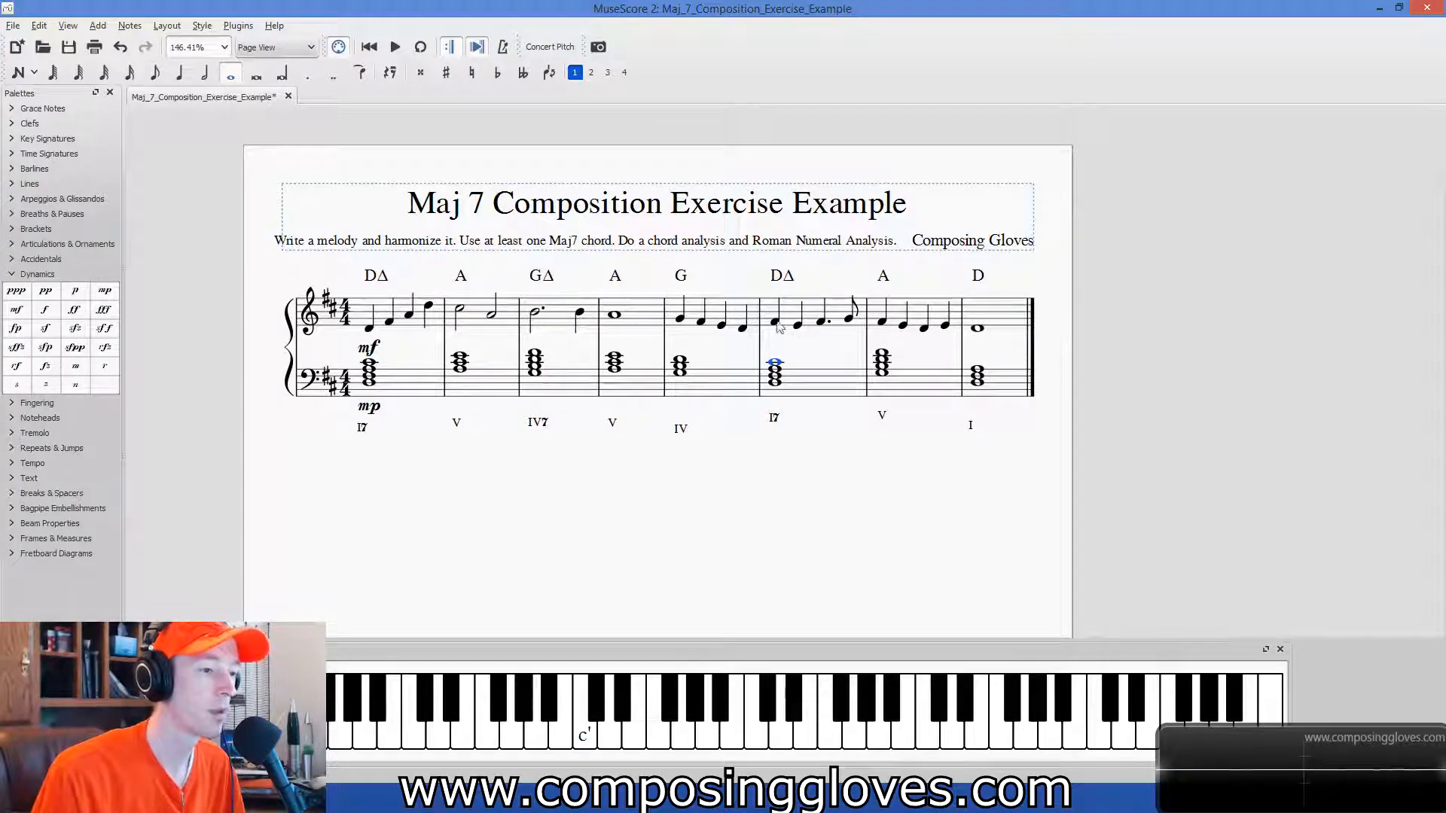
pyautogui.click(404, 393)
pyautogui.keyDown('shift'); pyautogui.click(1012, 392); pyautogui.keyUp('shift')
pyautogui.press('Delete')
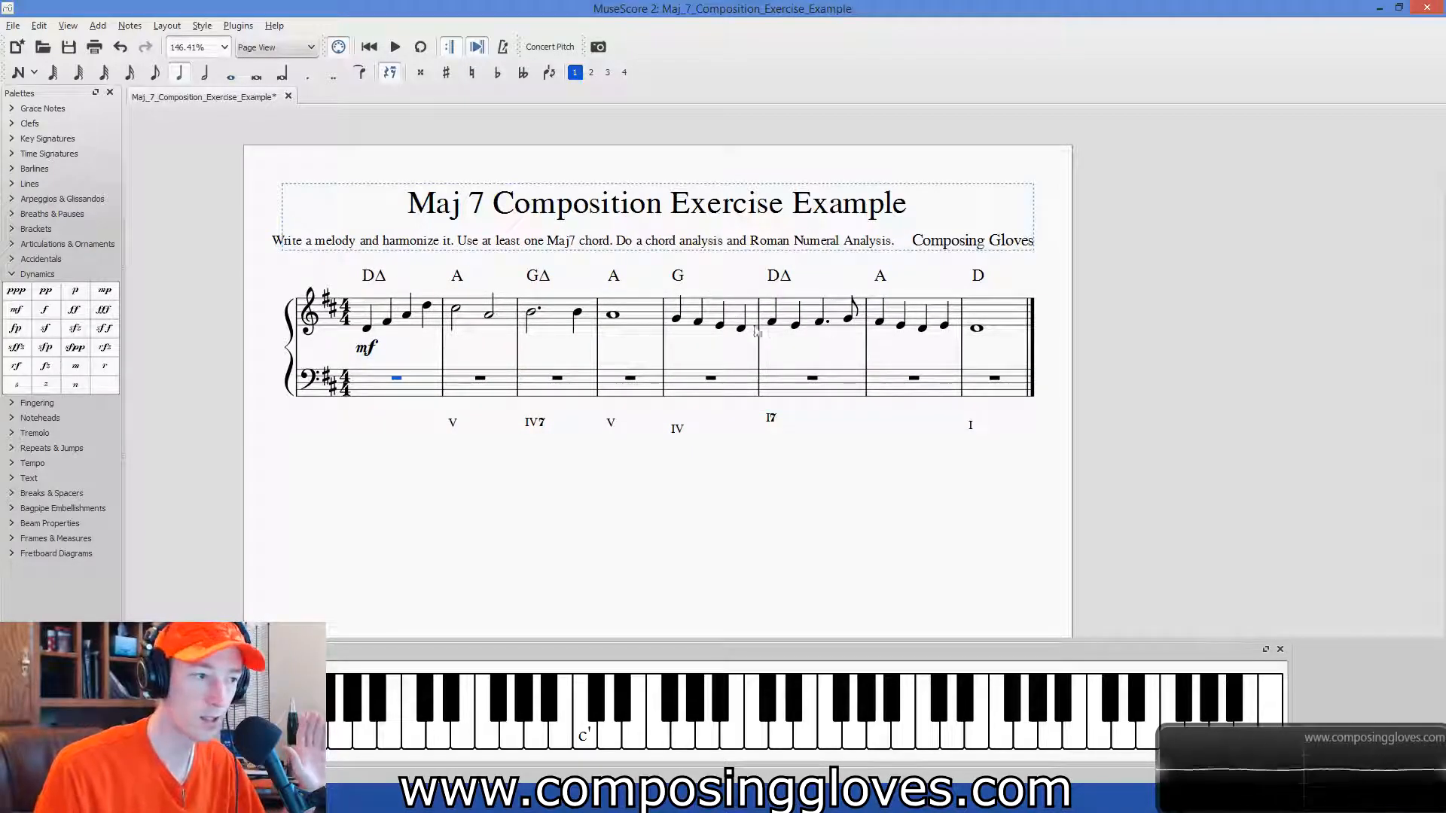
# Play back the melody on its own from the first measure, without the chord accompaniment.
pyautogui.click(420, 329)
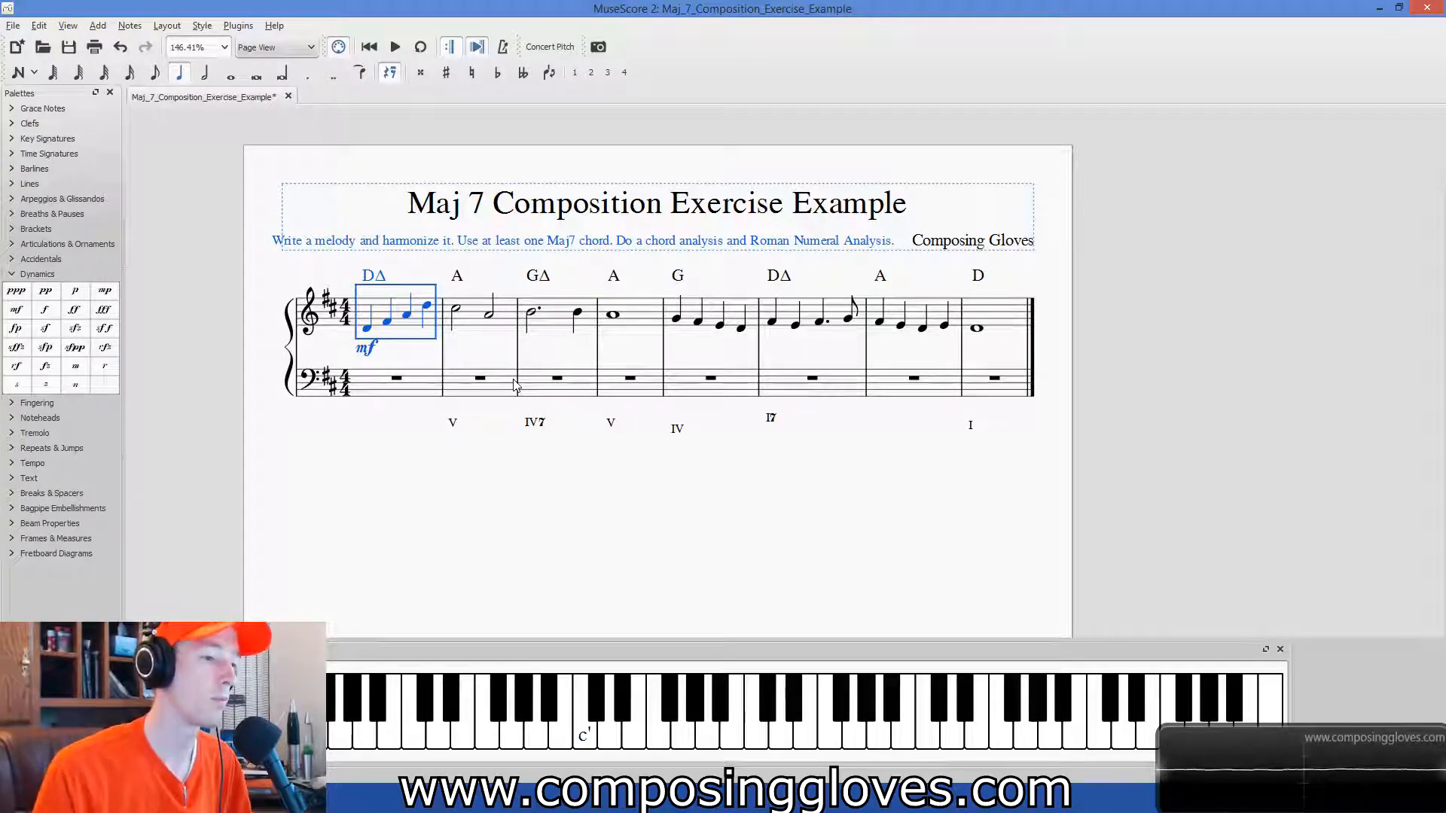
pyautogui.press('space')
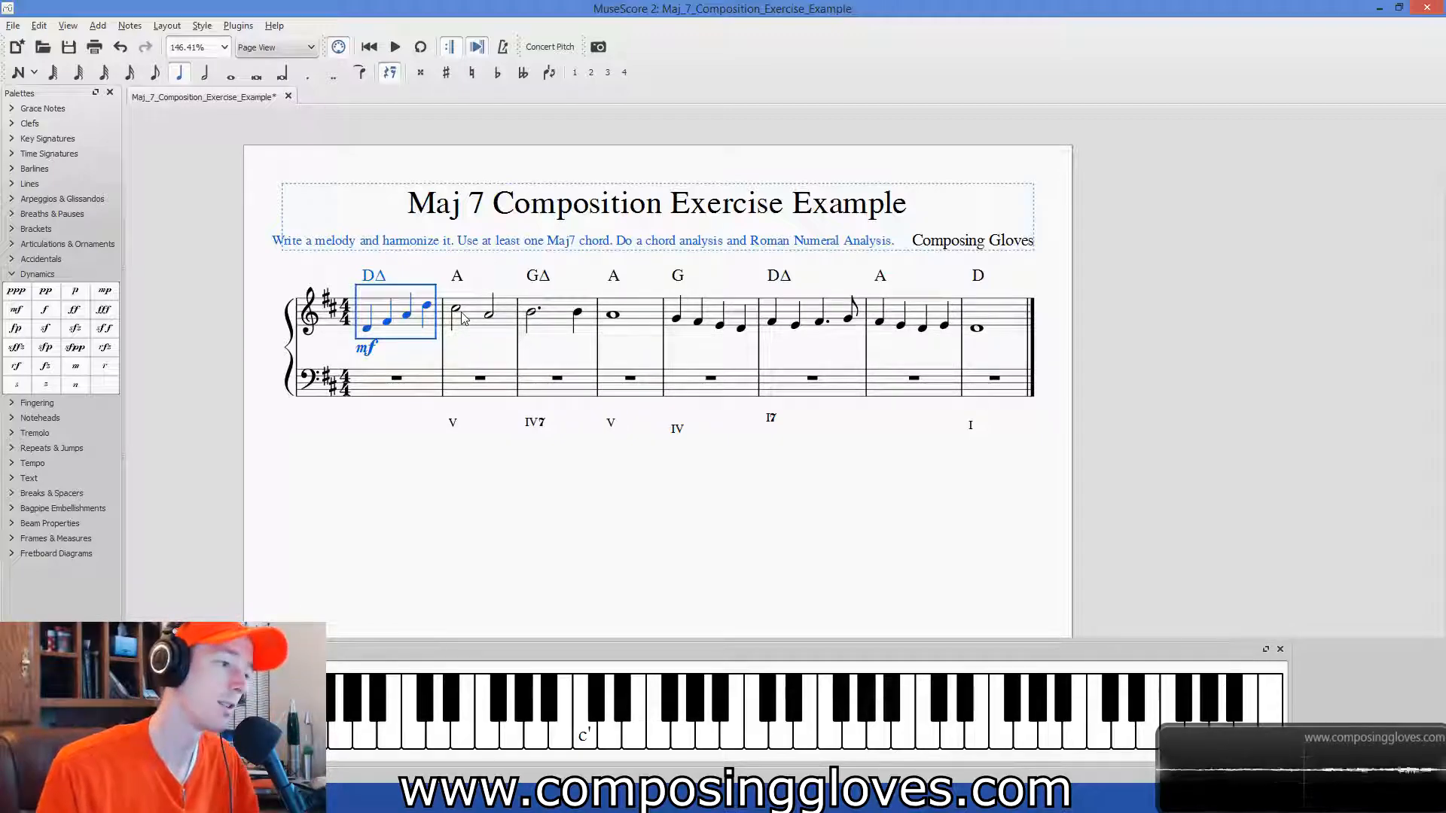
pyautogui.click(461, 343)
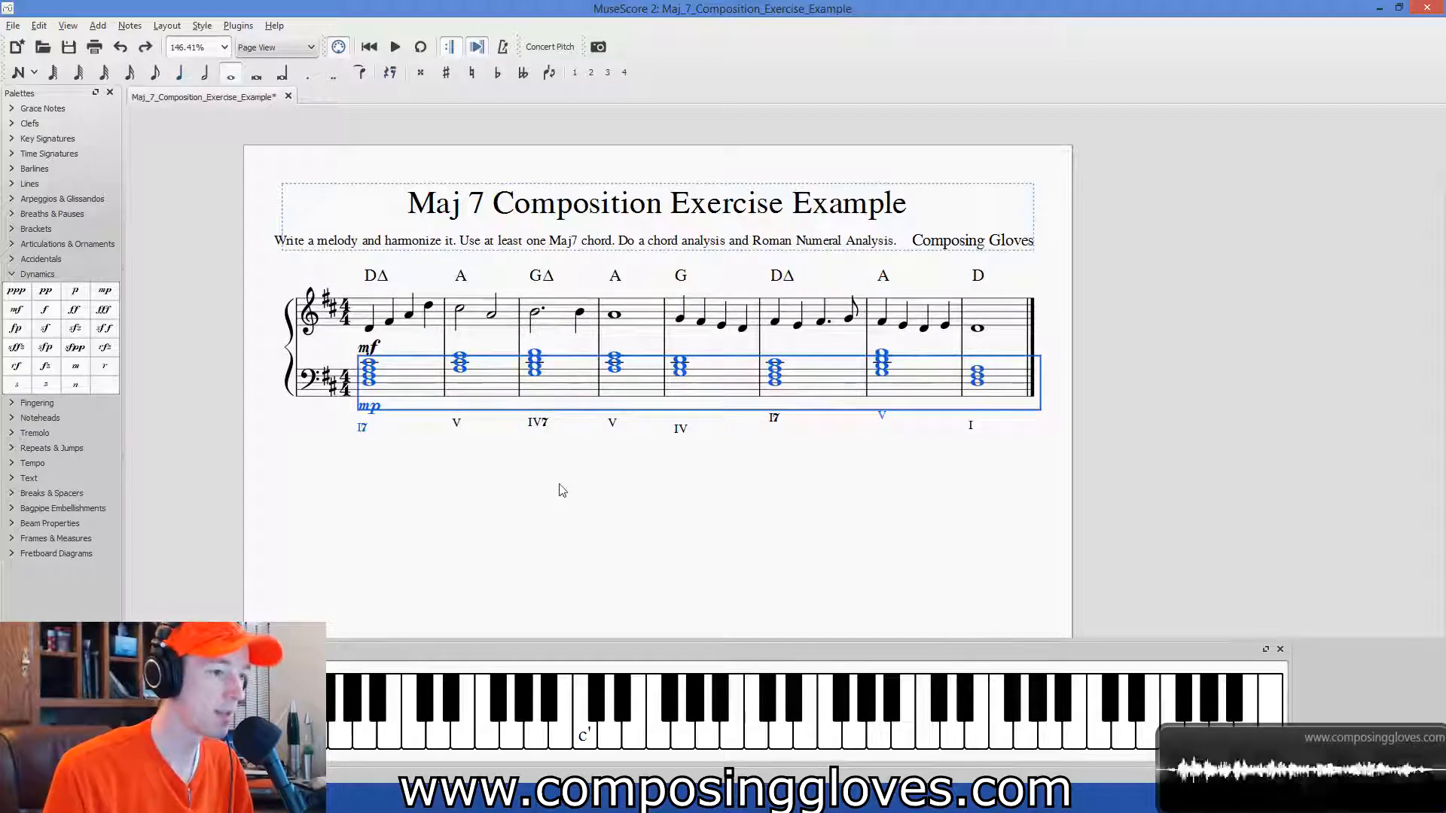
pyautogui.click(562, 490)
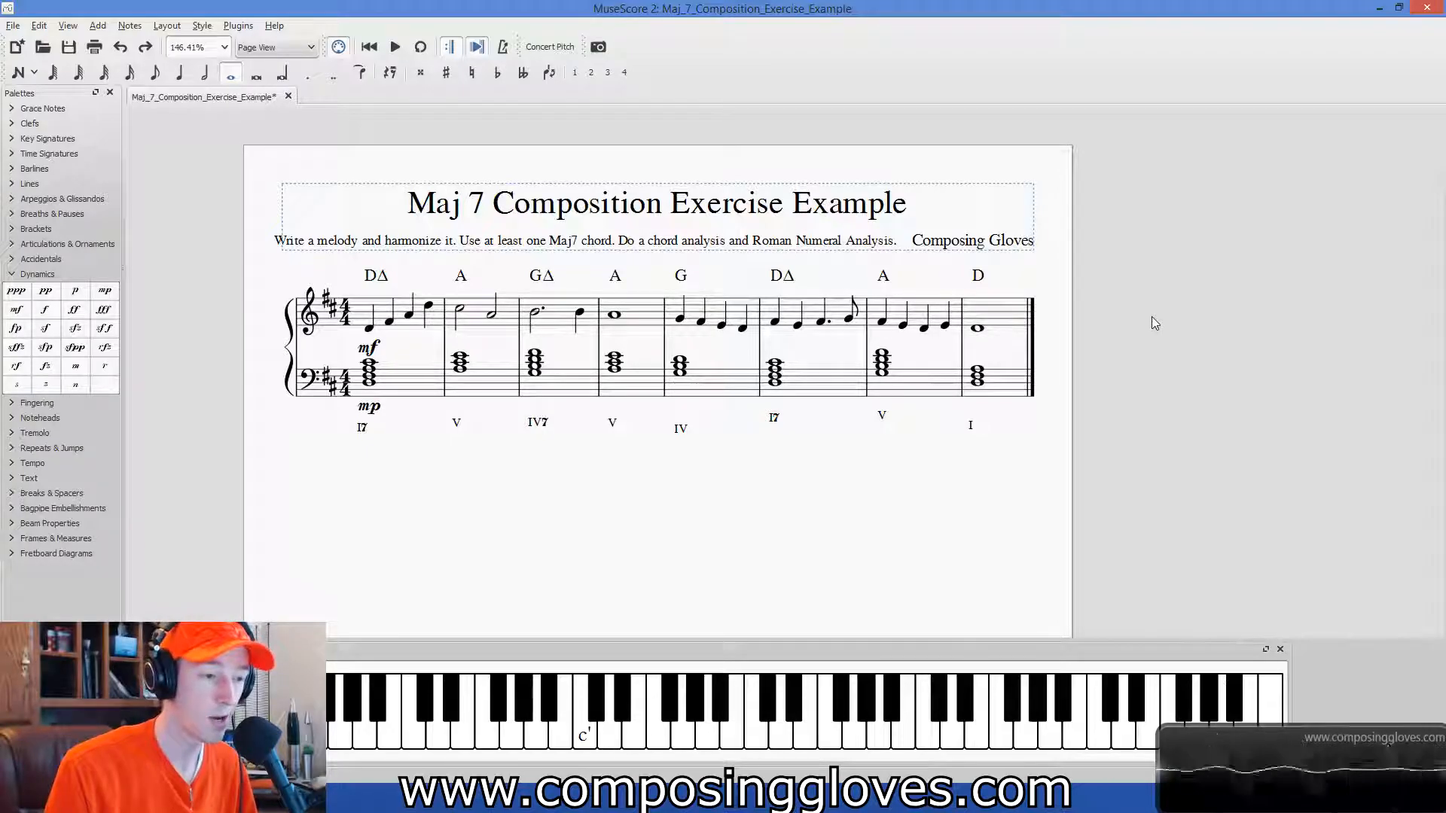
# Play back the harmonized score, melody and bass-staff chords together, from the first measure.
pyautogui.click(412, 385)
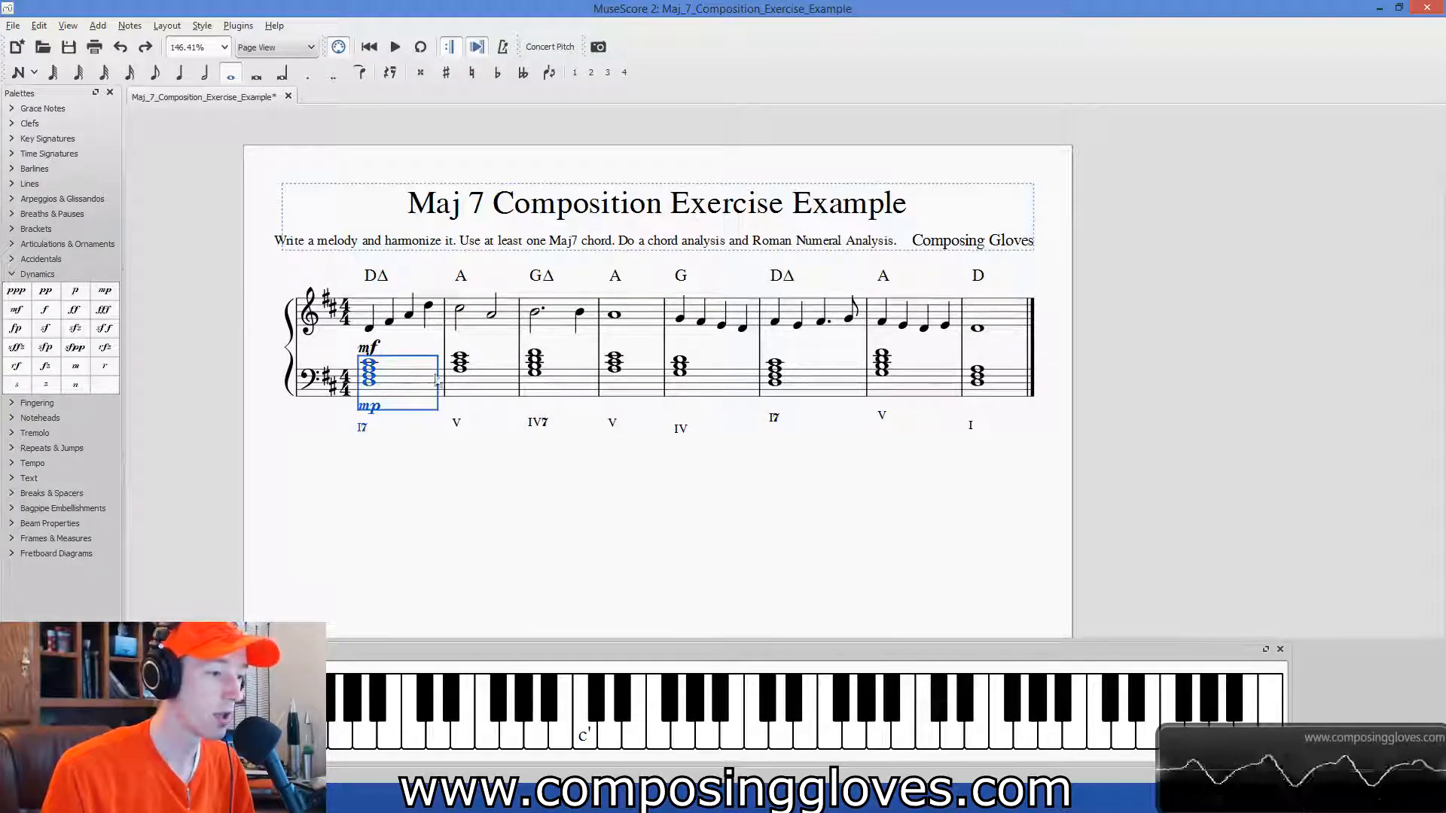
pyautogui.click(420, 440)
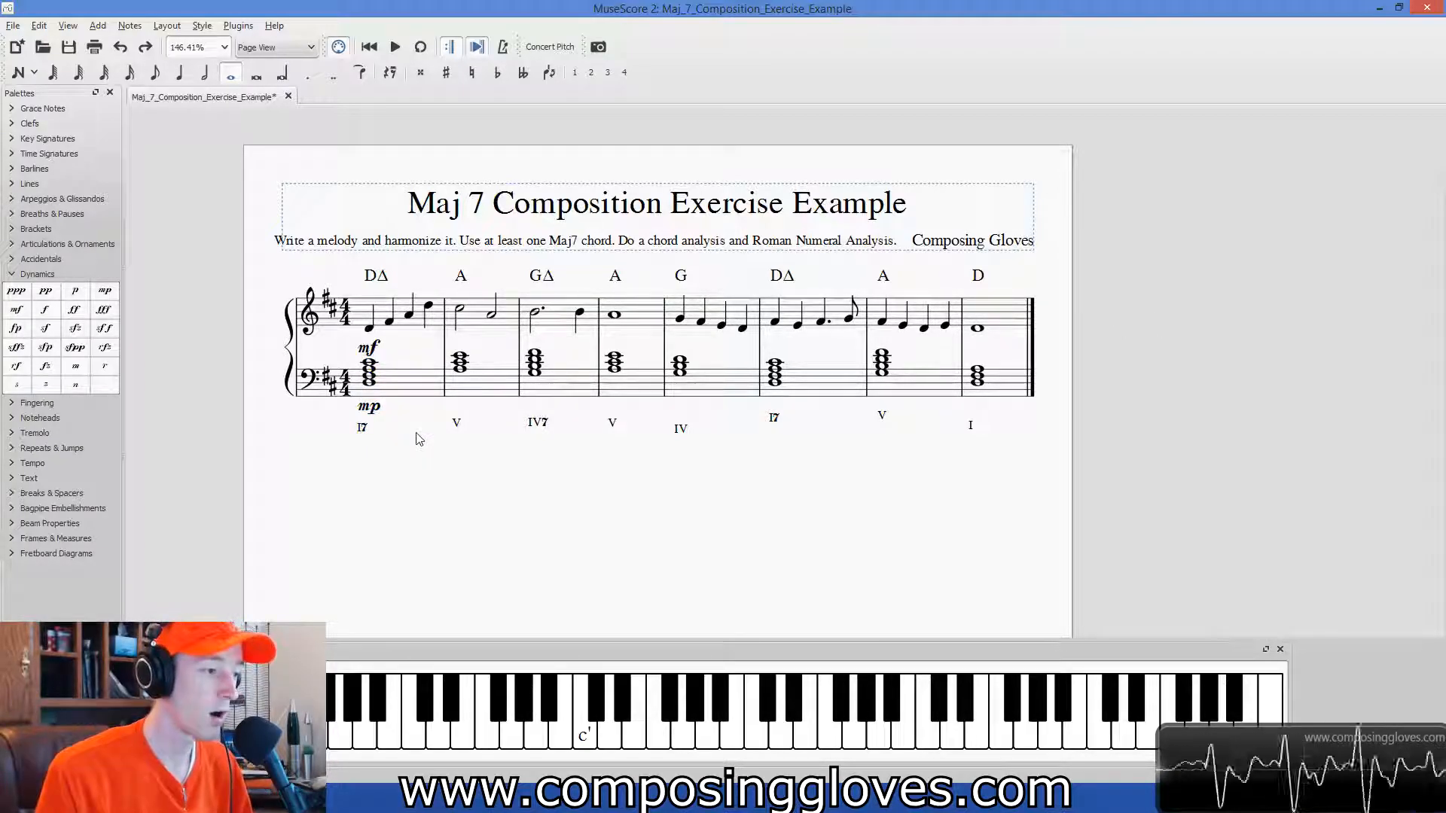
pyautogui.click(415, 405)
pyautogui.press('space')
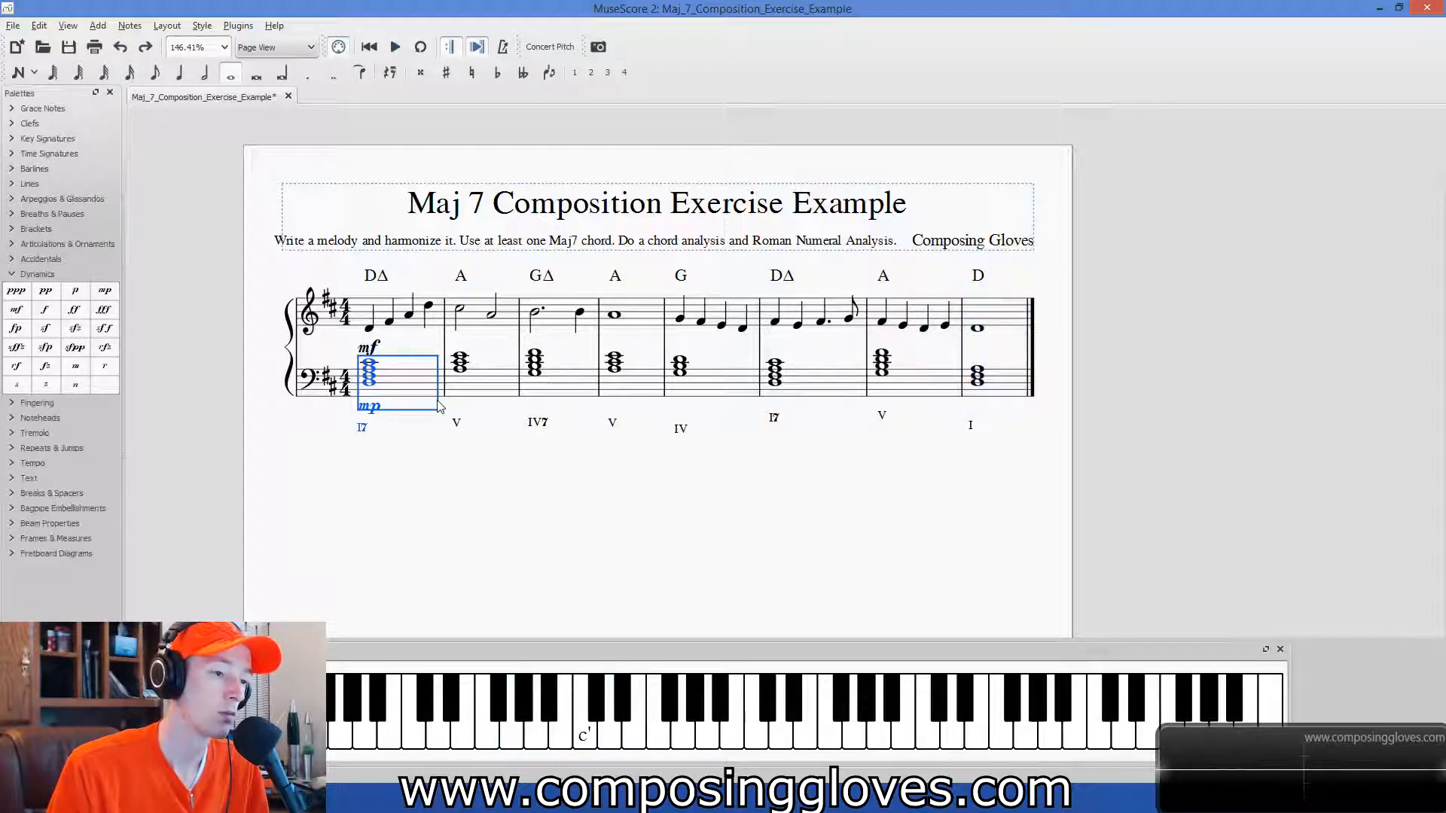
# Change the Roman numeral below the seventh measure to V7 and save the score.
pyautogui.doubleClick(881, 416)
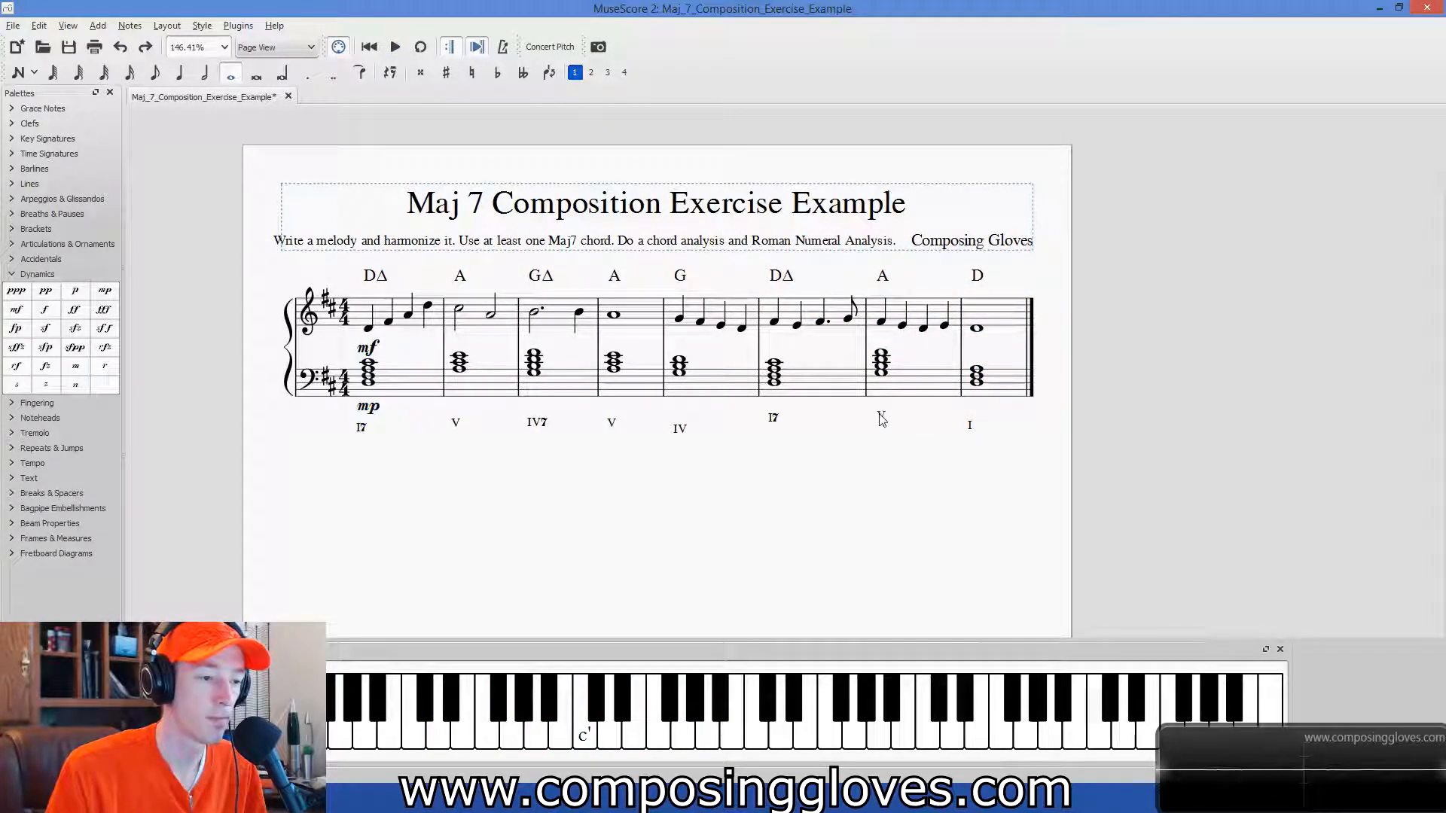
pyautogui.write('7')
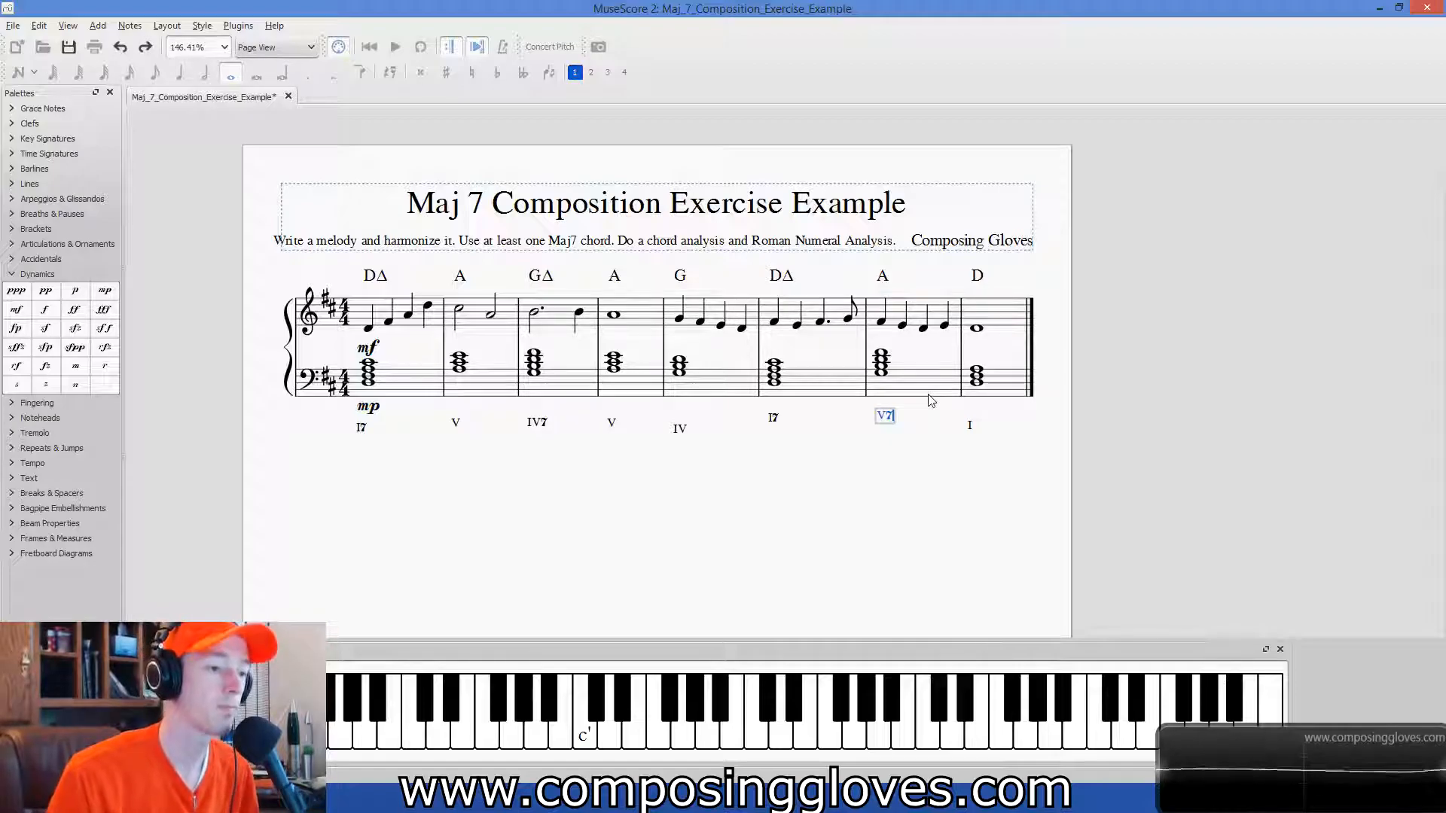
pyautogui.click(809, 519)
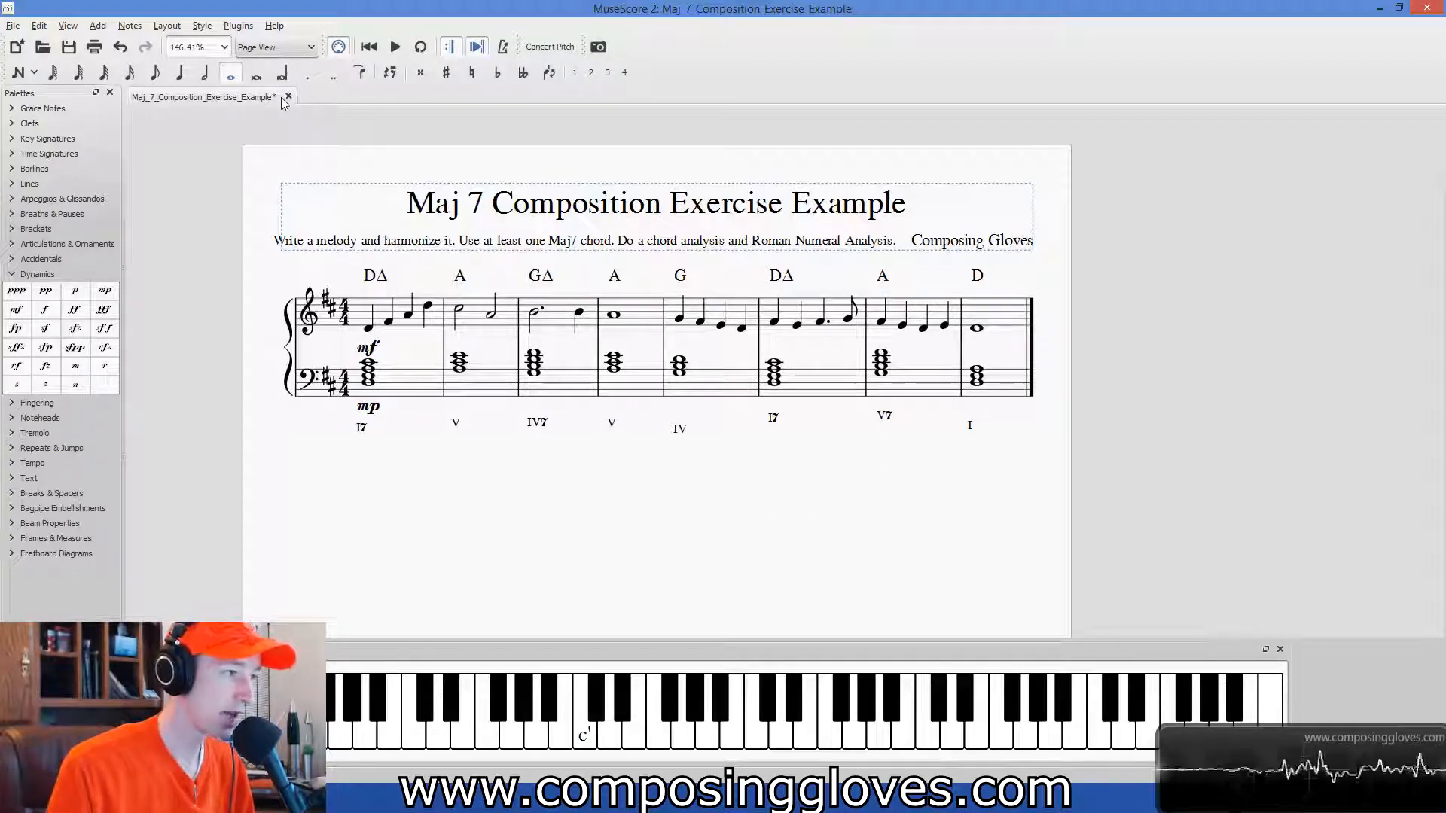
pyautogui.hotkey('ctrl', 's')
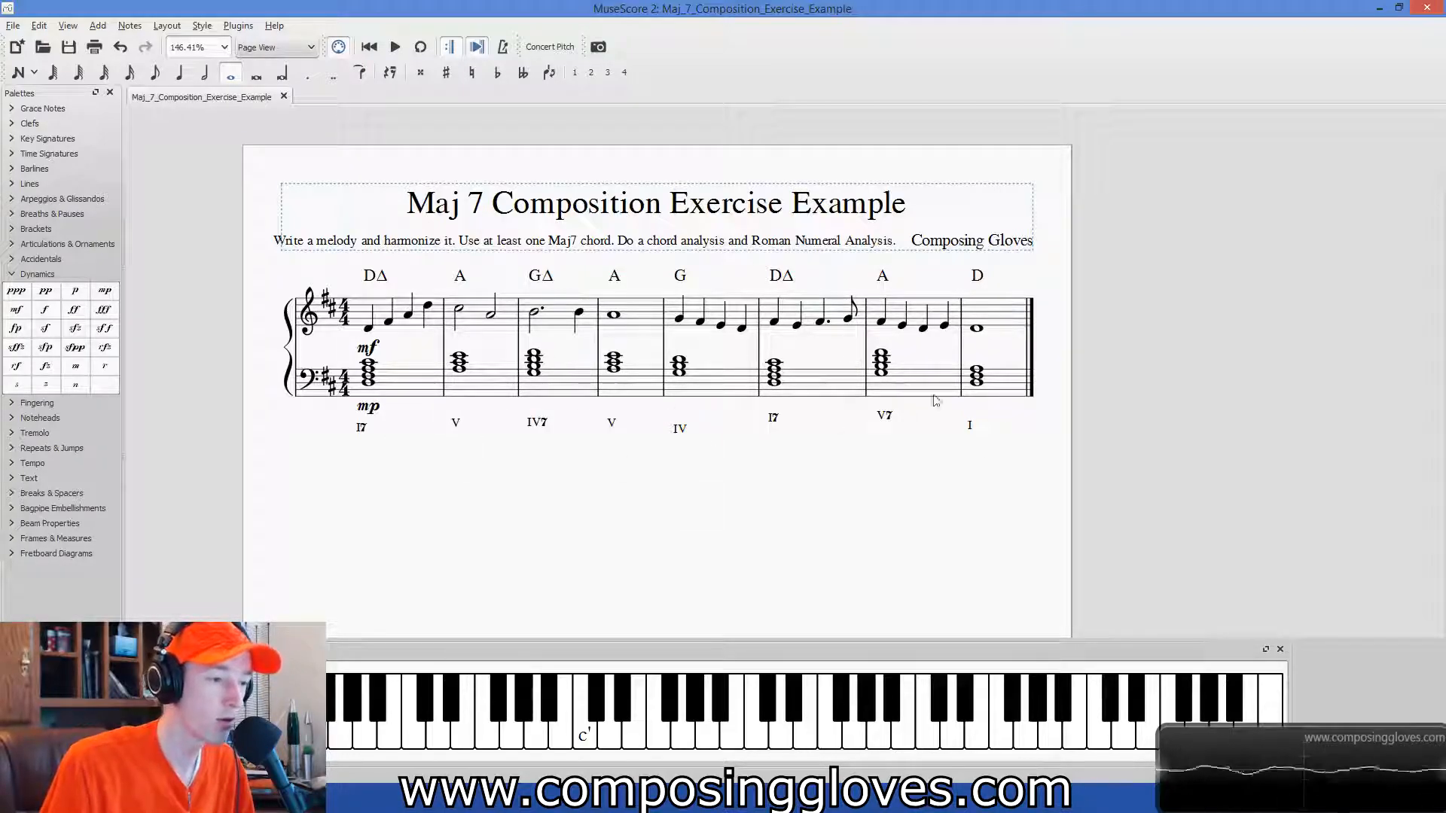
pyautogui.click(413, 388)
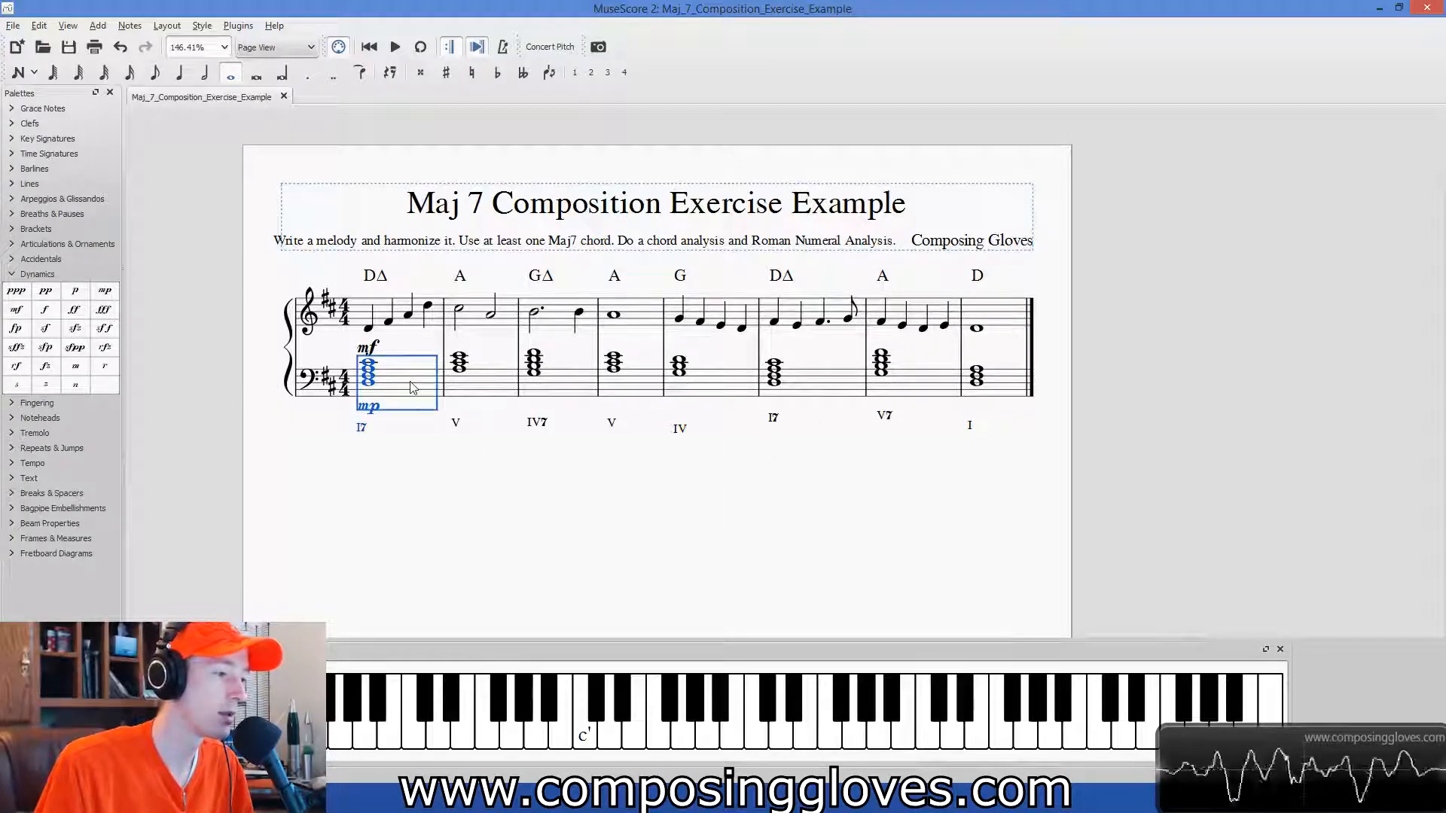
pyautogui.click(428, 320)
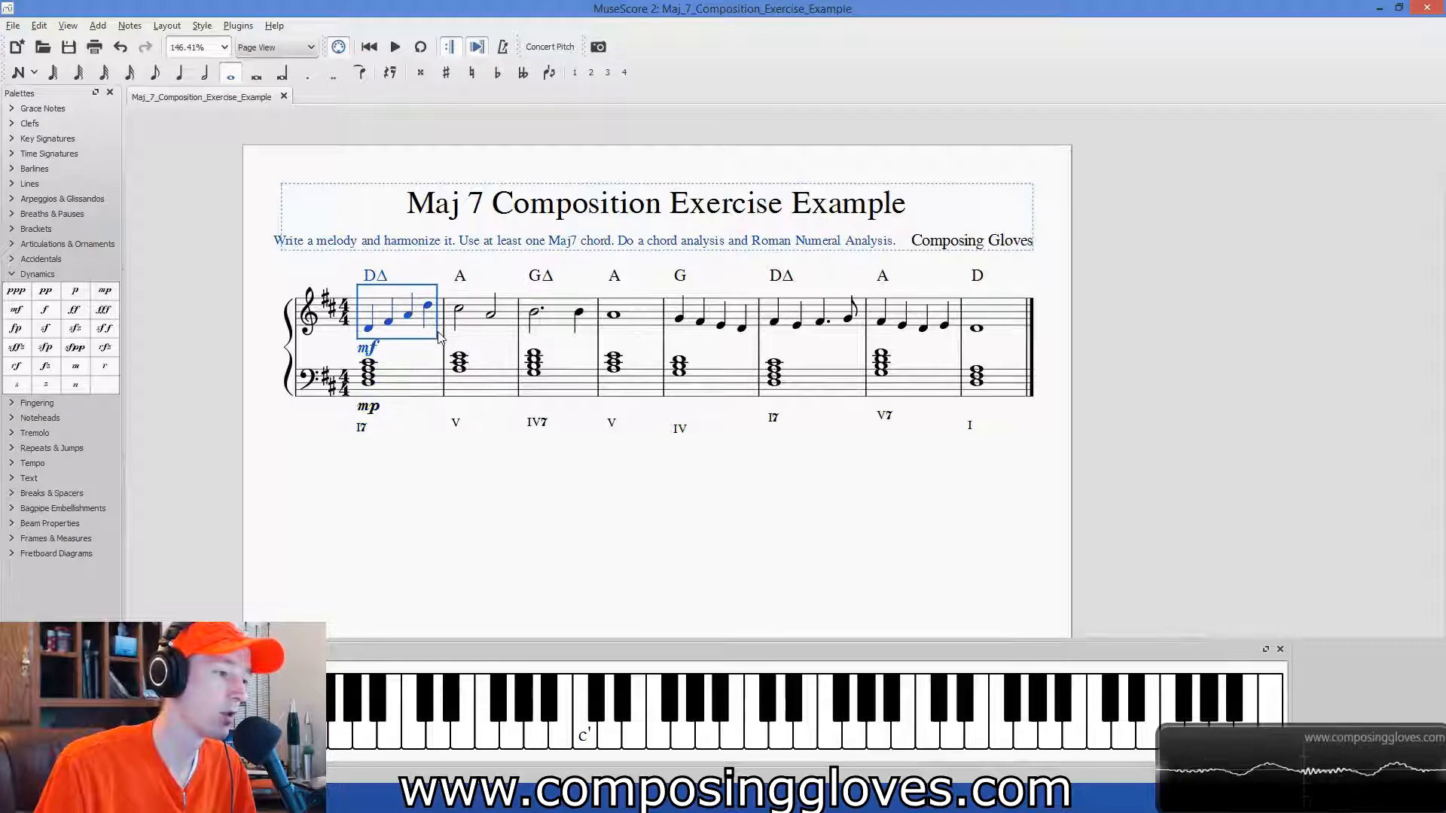
pyautogui.click(362, 429)
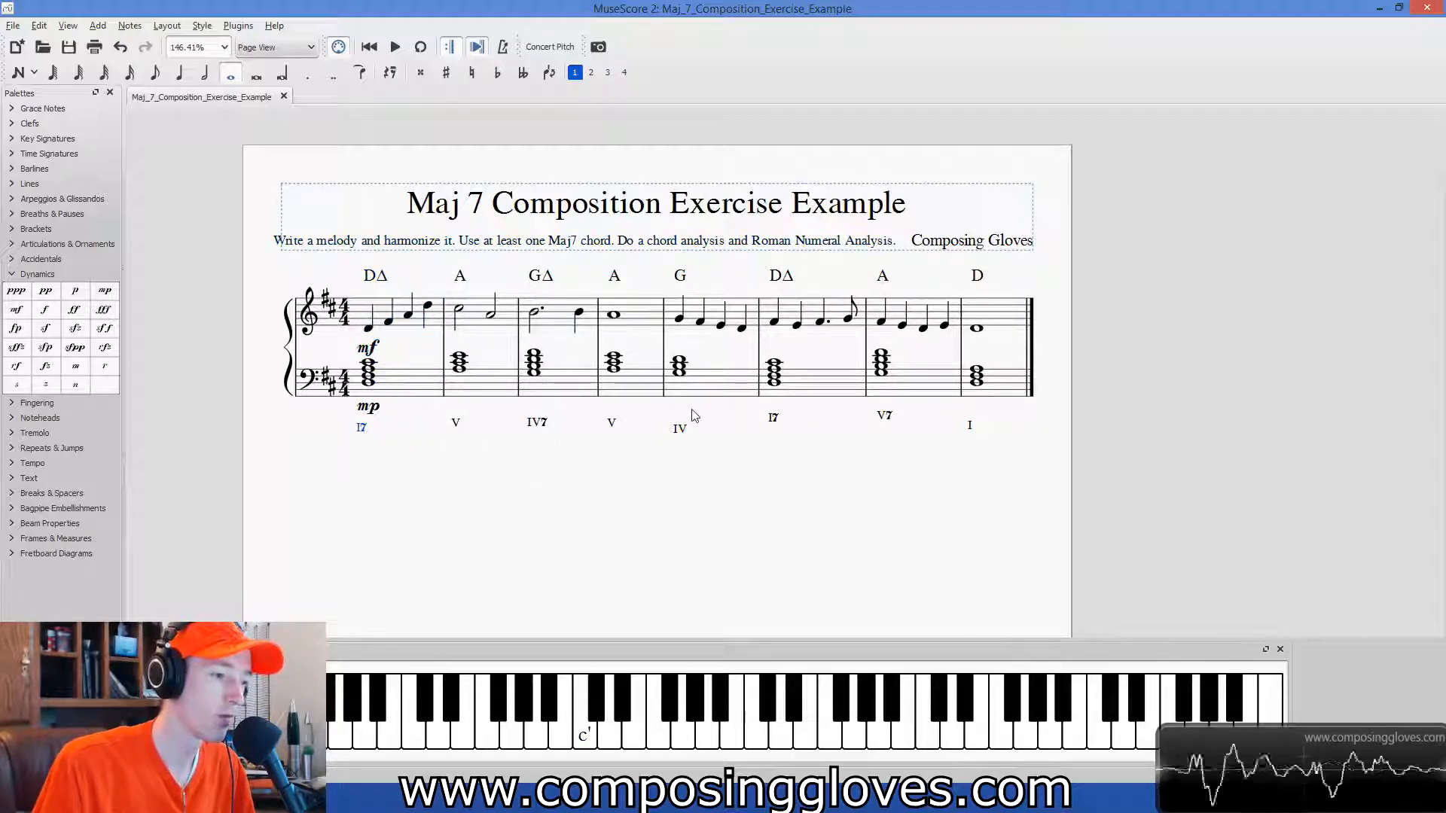
# Replace the 7 in the seventh measure's Roman numeral with the inversion figures 6 over 3.
pyautogui.doubleClick(885, 419)
pyautogui.press('BackSpace')
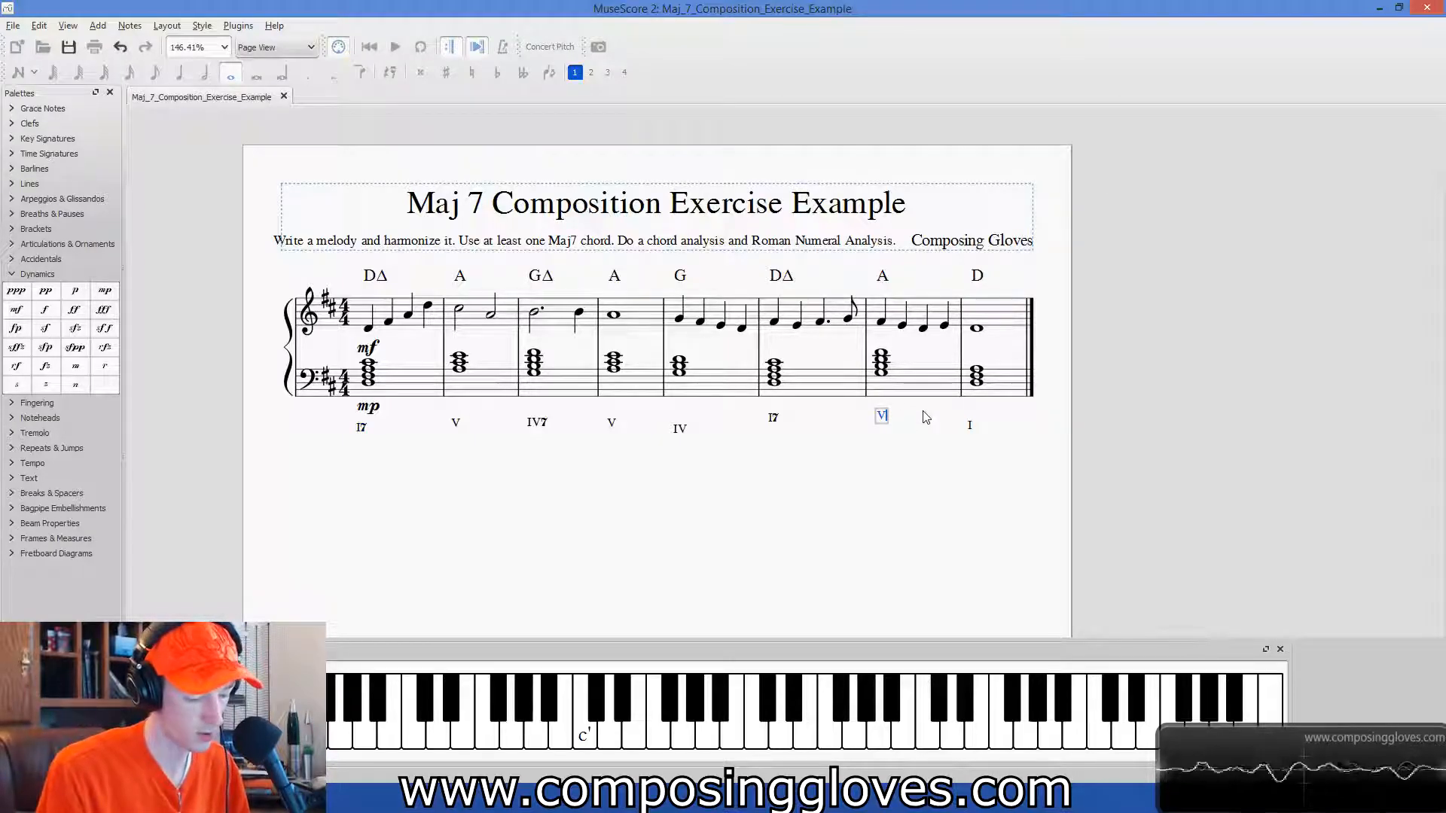
pyautogui.write('6')
pyautogui.press('Return')
pyautogui.write('3')
pyautogui.press('space')
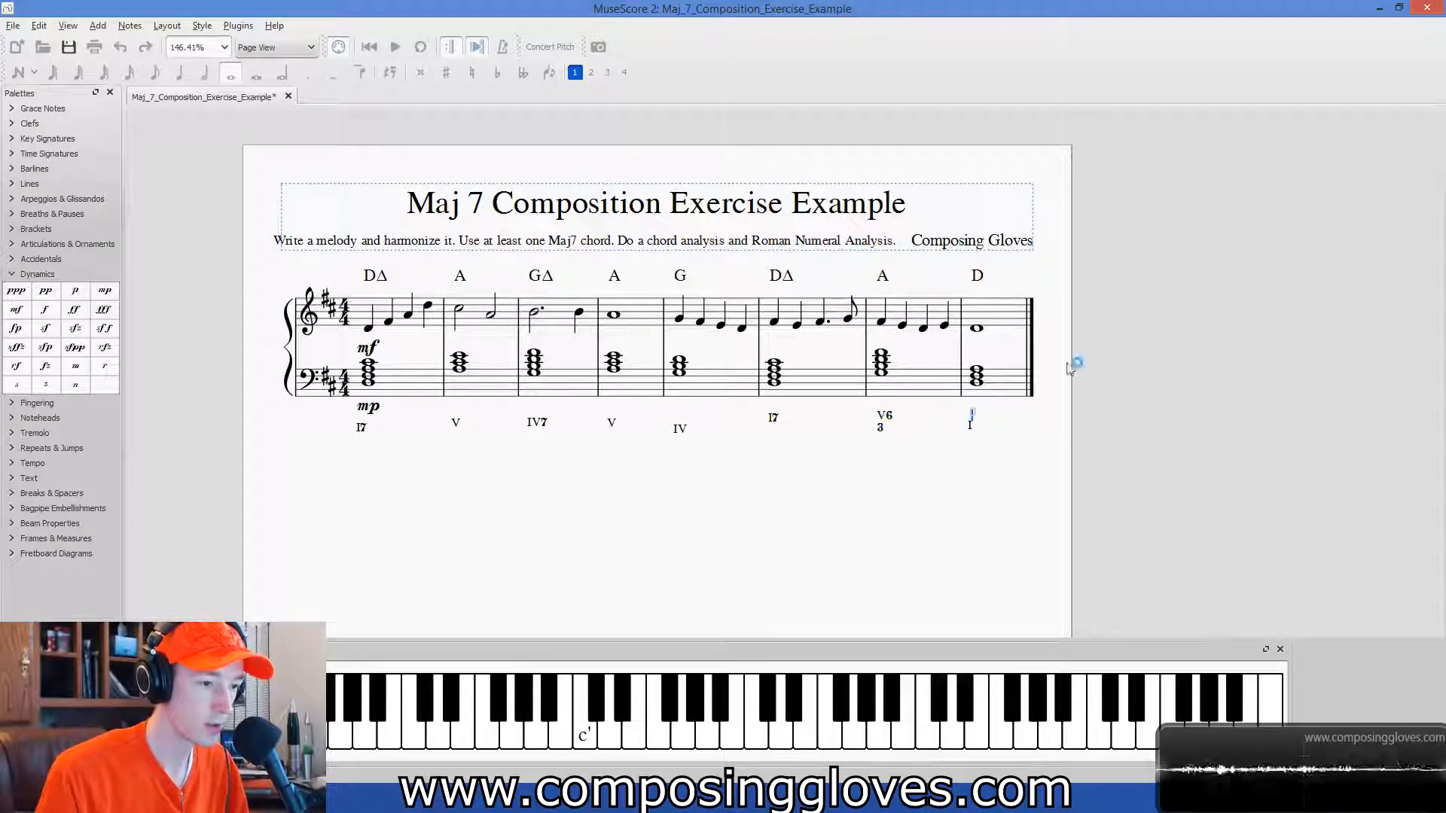
# Remove the inversion figures from the seventh measure's Roman numeral so that it reads plain V.
pyautogui.doubleClick(886, 421)
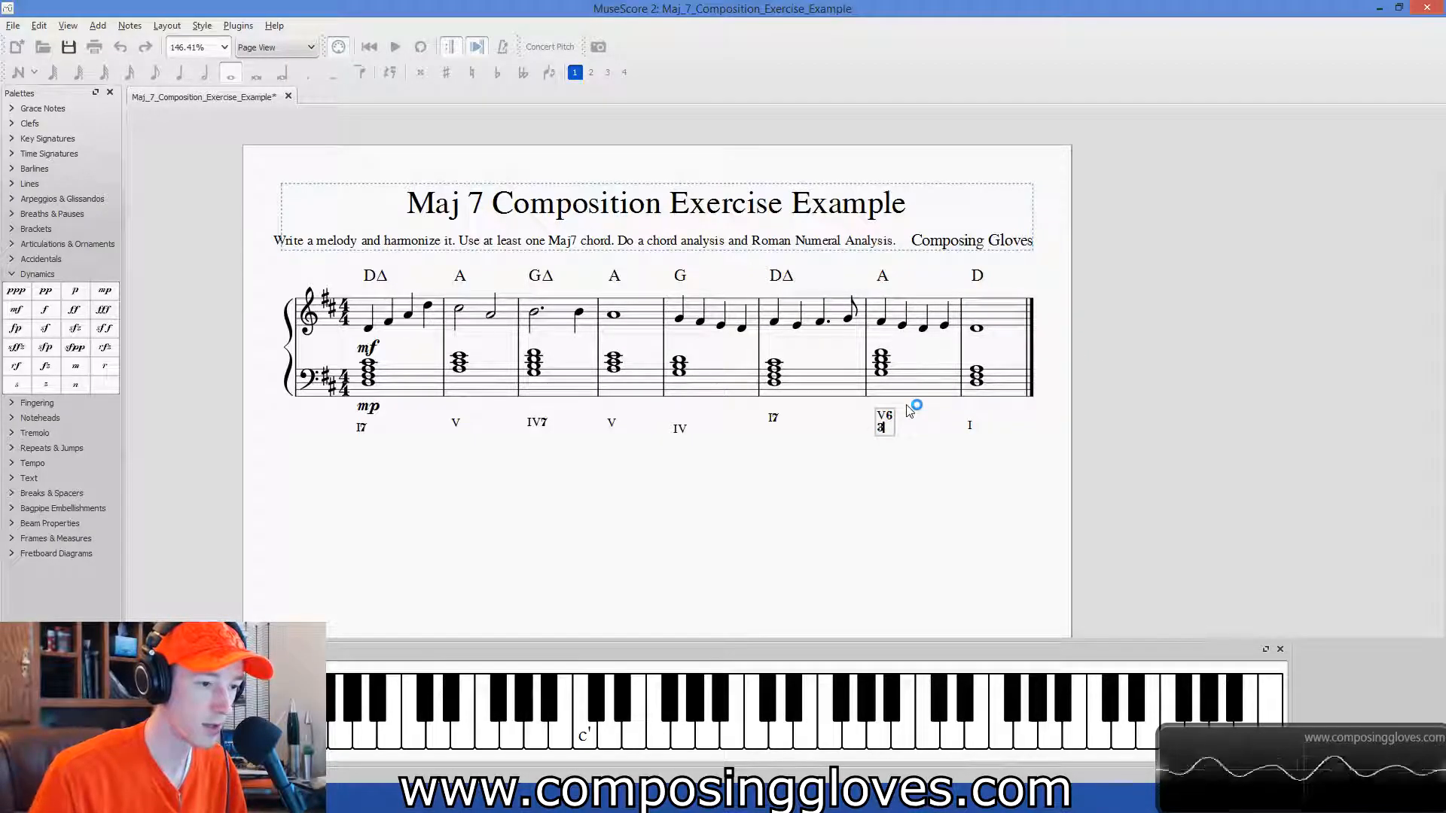
pyautogui.press('Left')
pyautogui.write('....')
pyautogui.press('BackSpace')
pyautogui.press('BackSpace')
pyautogui.press('BackSpace')
pyautogui.press('BackSpace')
pyautogui.press('BackSpace')
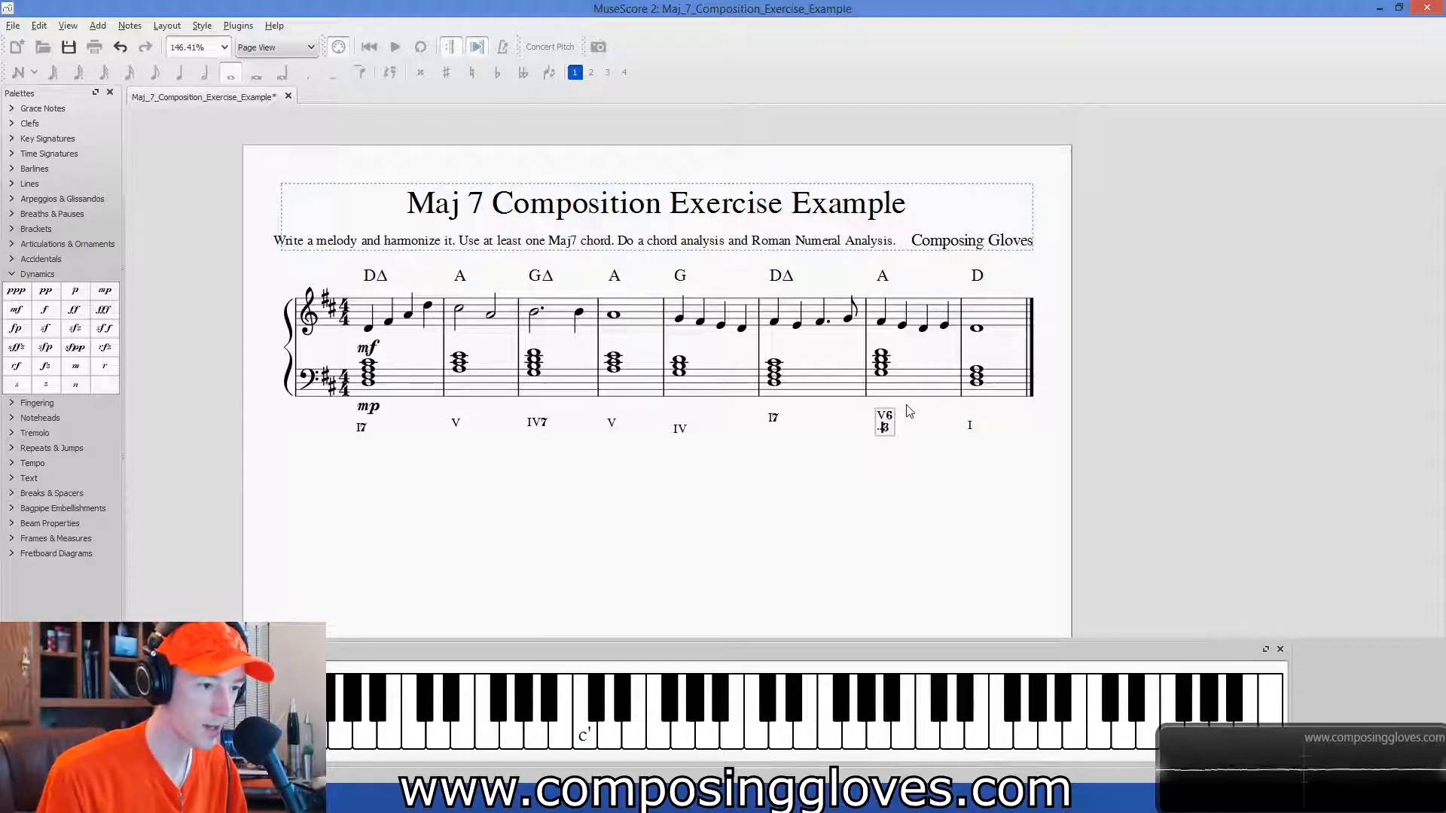
pyautogui.press('BackSpace')
pyautogui.press('BackSpace')
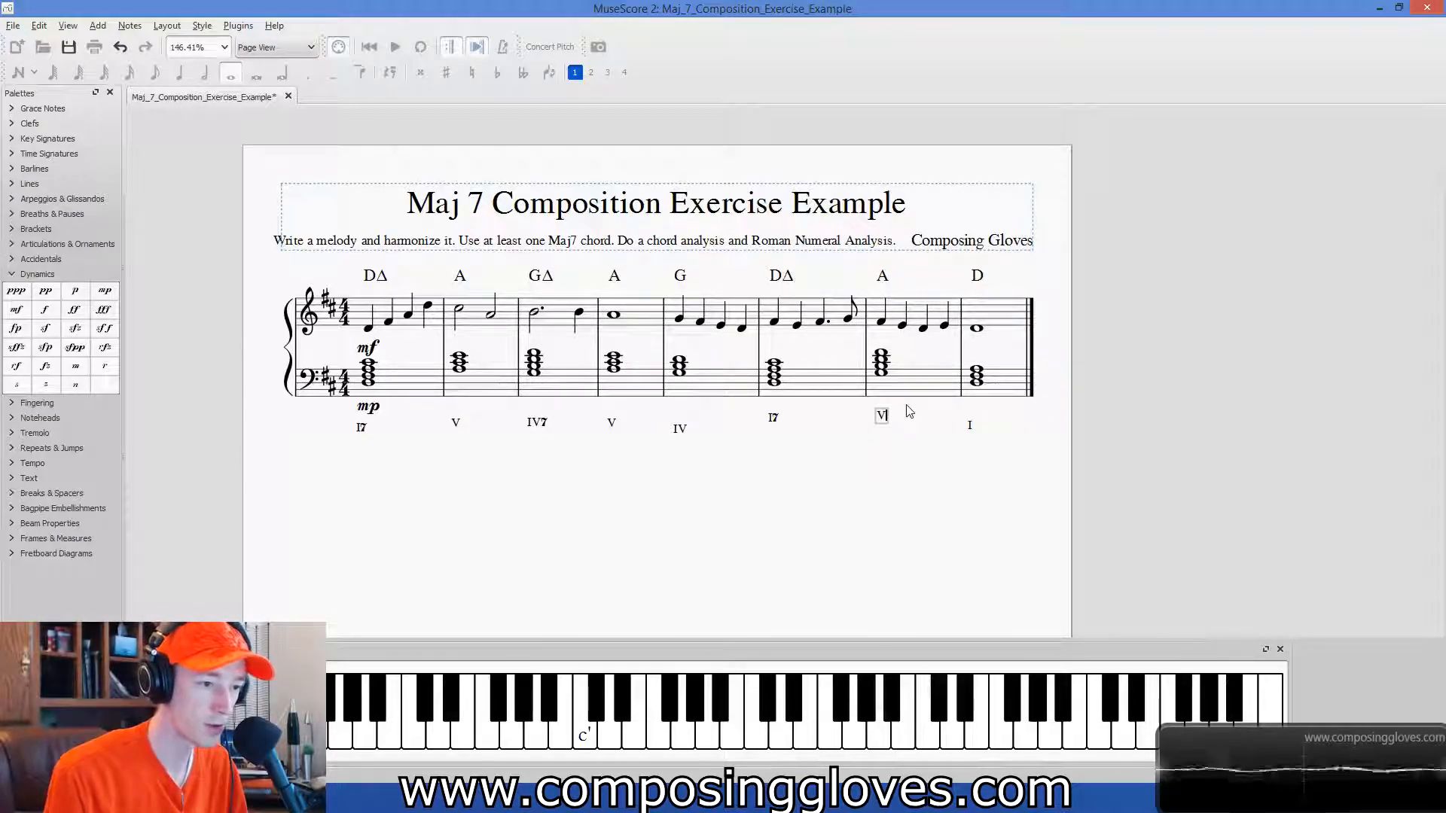
pyautogui.press('Escape')
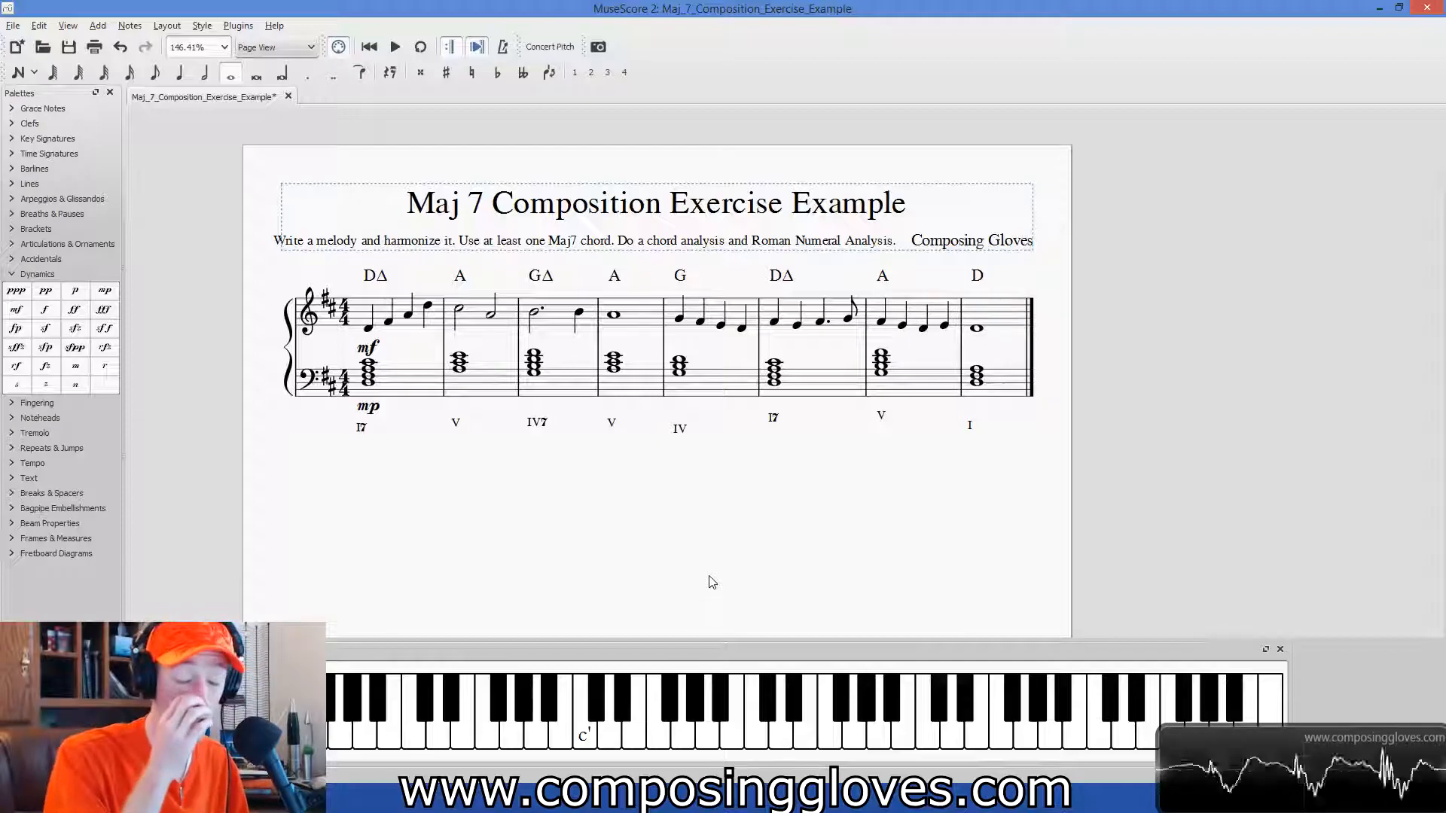